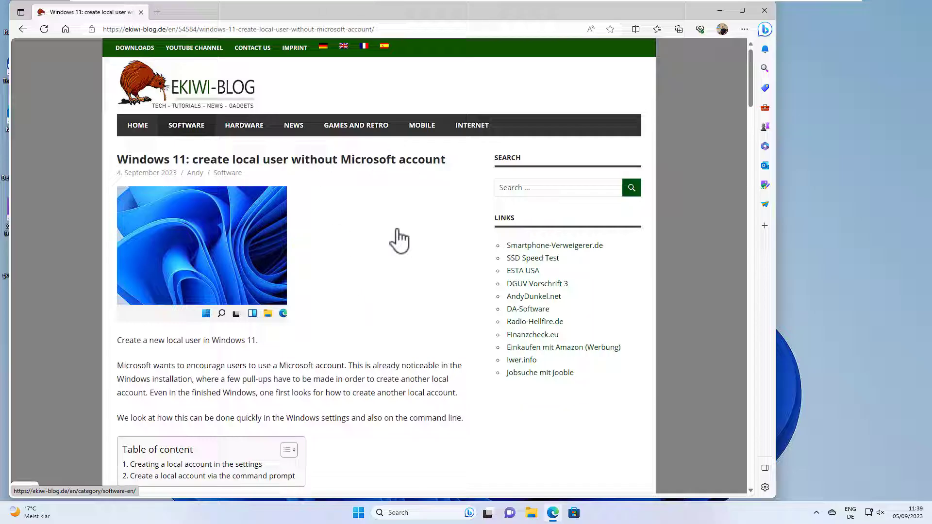
Step: Launch Settings from Start and go to Accounts > Other Users
{"action": "left_click", "coordinate": [358, 513]}
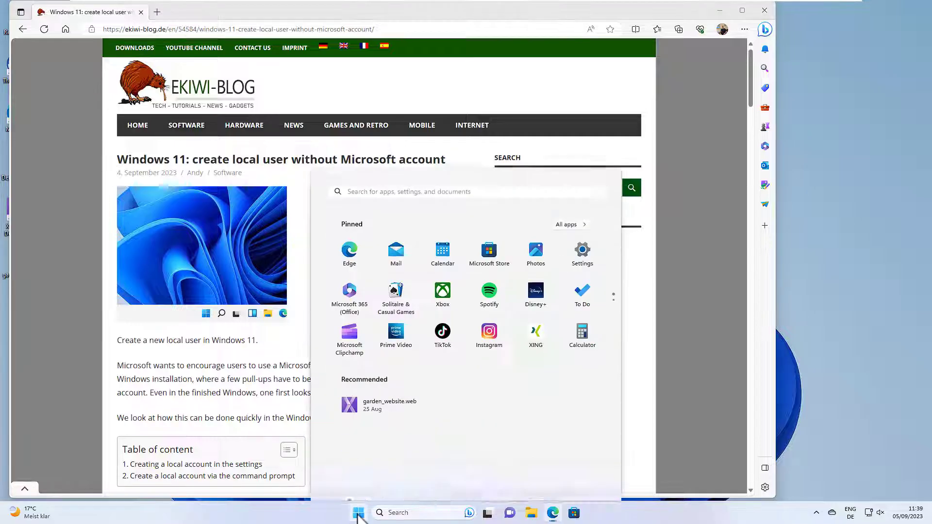
{"action": "left_click", "coordinate": [582, 232]}
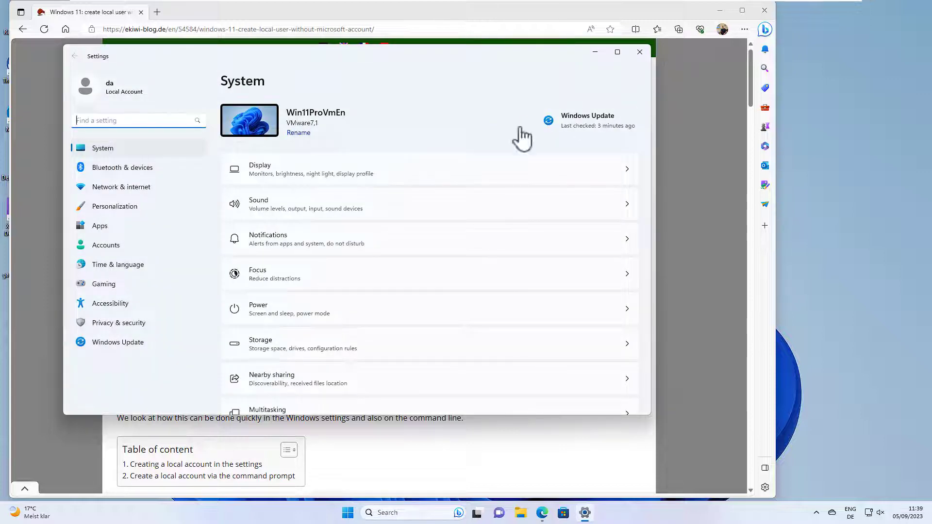
{"action": "left_click_drag", "start_coordinate": [168, 63], "coordinate": [152, 72]}
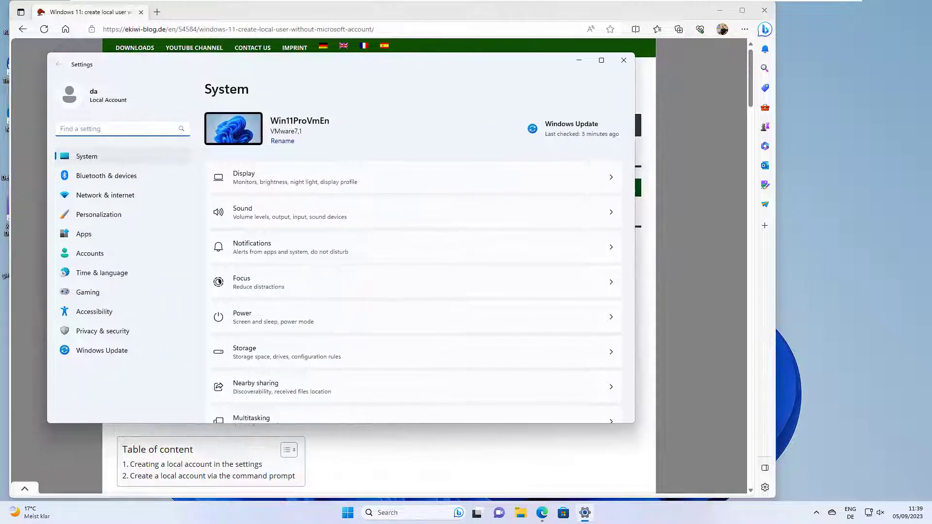
{"action": "left_click", "coordinate": [91, 254]}
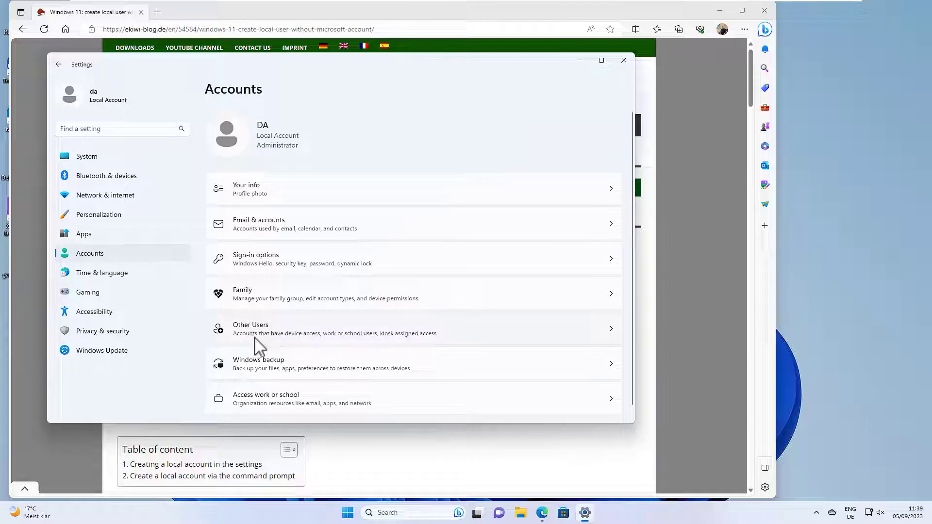
{"action": "left_click", "coordinate": [282, 336]}
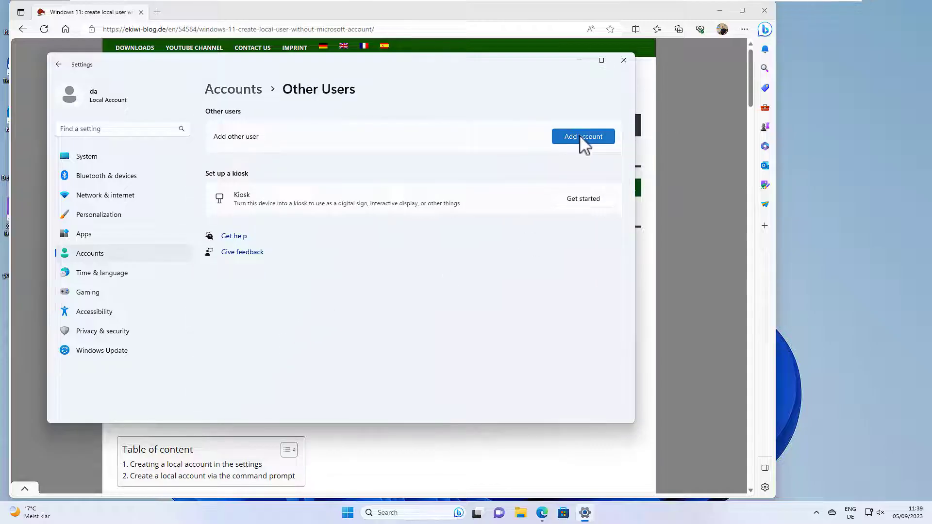
{"action": "left_click", "coordinate": [583, 137]}
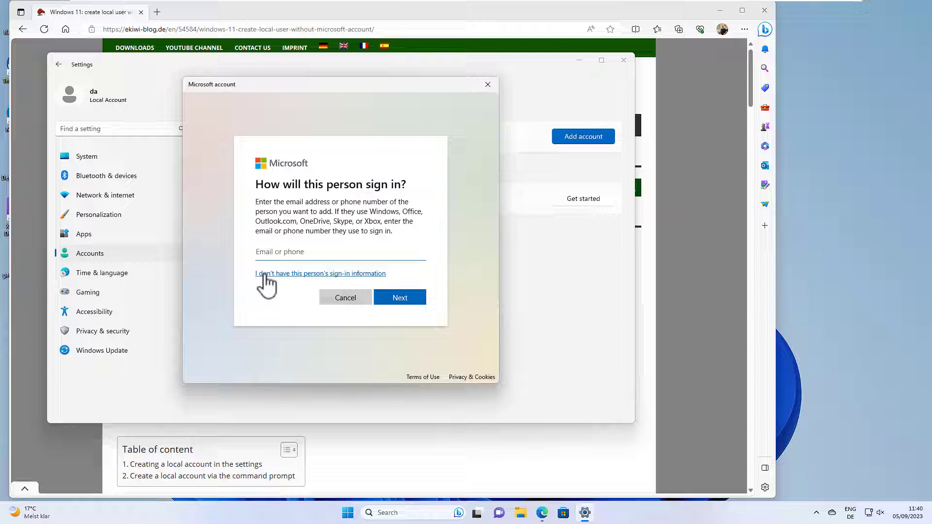
{"action": "left_click", "coordinate": [353, 275]}
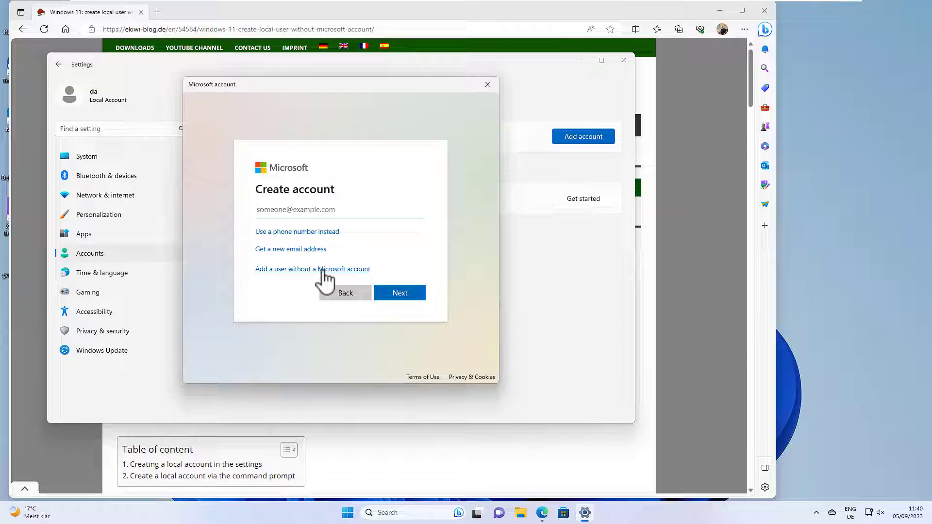
{"action": "left_click", "coordinate": [348, 271]}
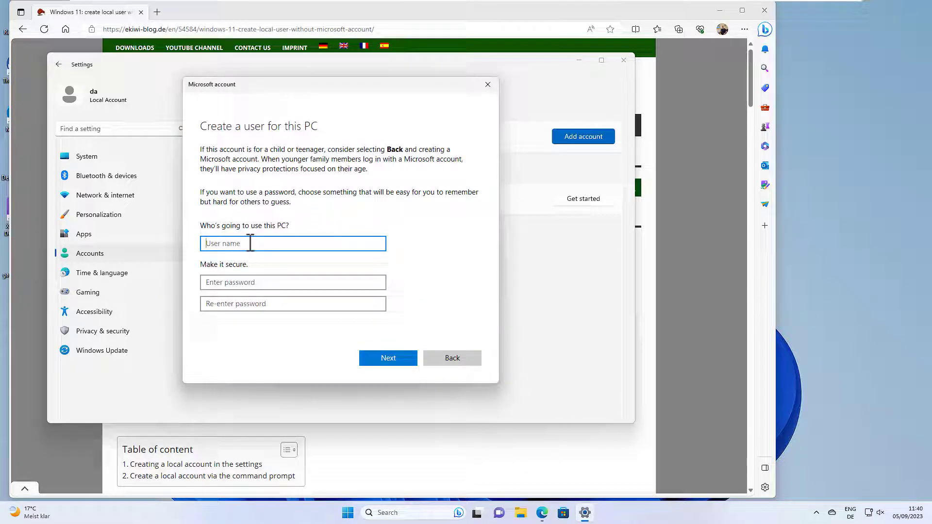
{"action": "type", "text": "andy"}
{"action": "key", "text": "Tab"}
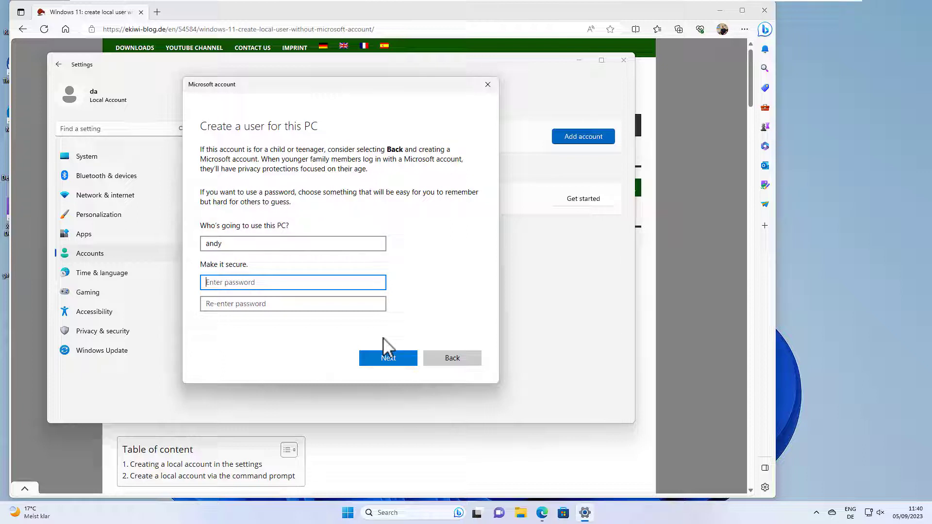
{"action": "left_click", "coordinate": [488, 86]}
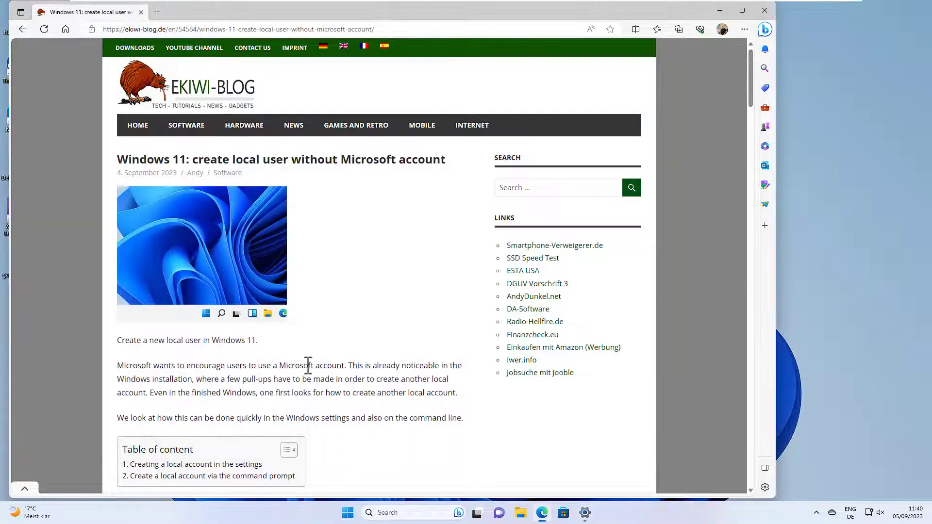
Step: Find the article's Command Prompt section and launch cmd as administrator
{"action": "scroll", "coordinate": [182, 378], "scroll_direction": "down", "scroll_amount": 1}
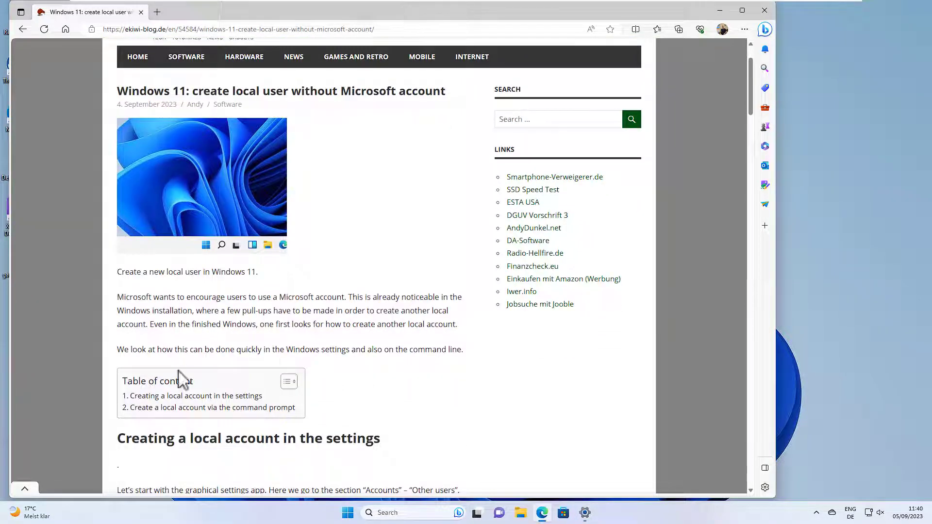
{"action": "left_click", "coordinate": [180, 408]}
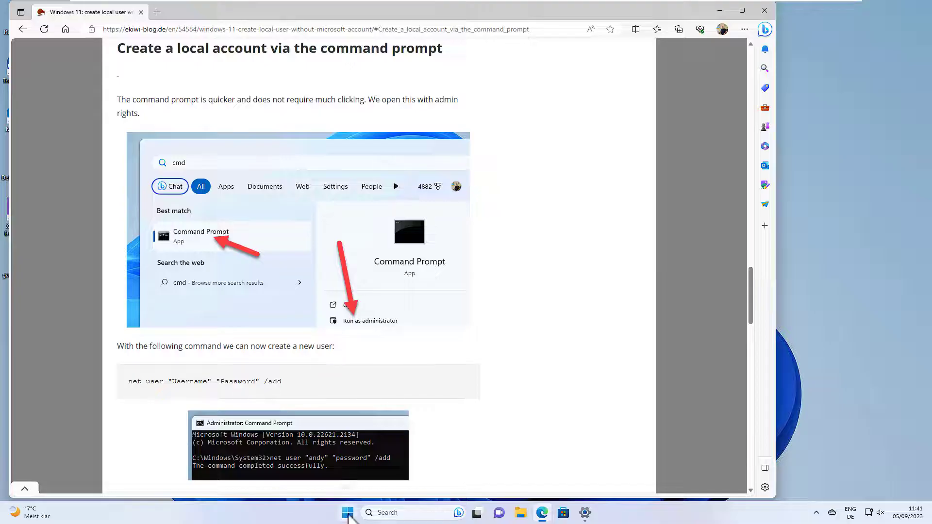
{"action": "left_click", "coordinate": [348, 514]}
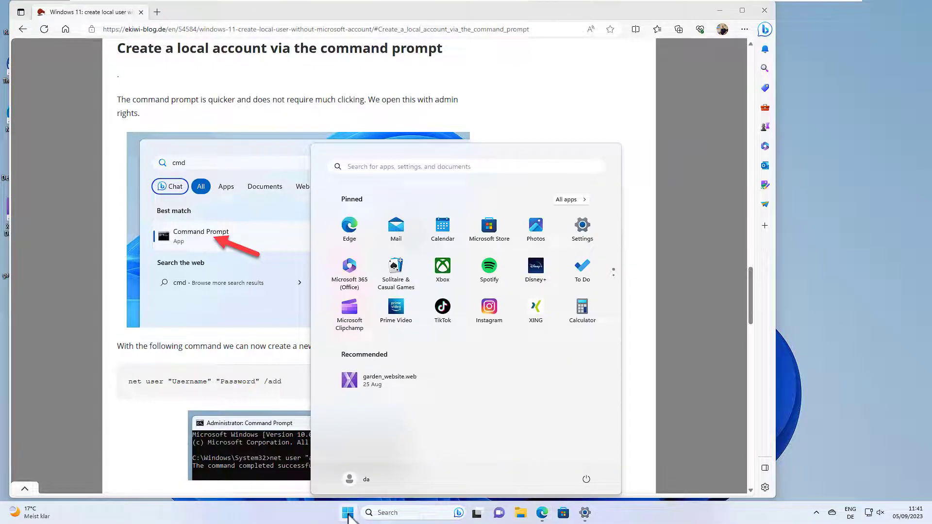
{"action": "type", "text": "cmd"}
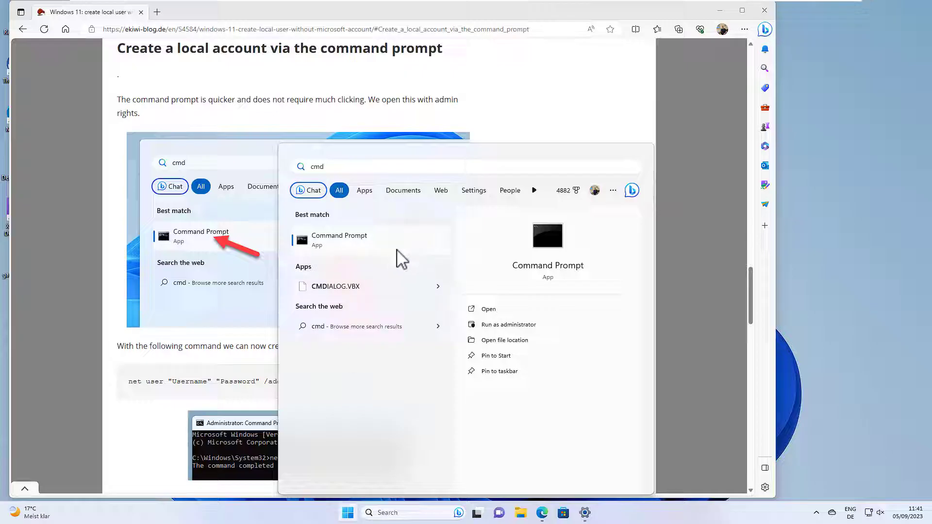
{"action": "left_click", "coordinate": [519, 325]}
{"action": "left_click", "coordinate": [420, 333]}
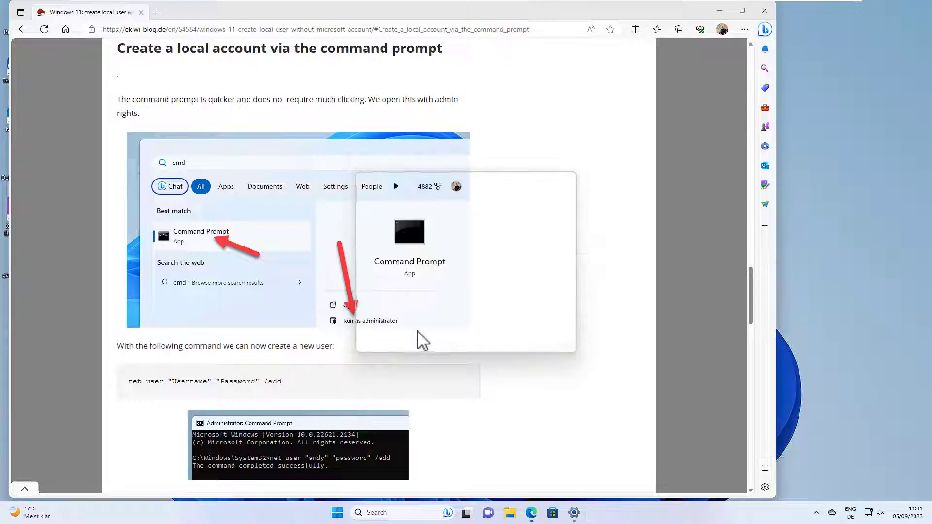
Step: Run net user "andy" with a password and /add to create the account
{"action": "left_click_drag", "start_coordinate": [375, 125], "coordinate": [633, 158]}
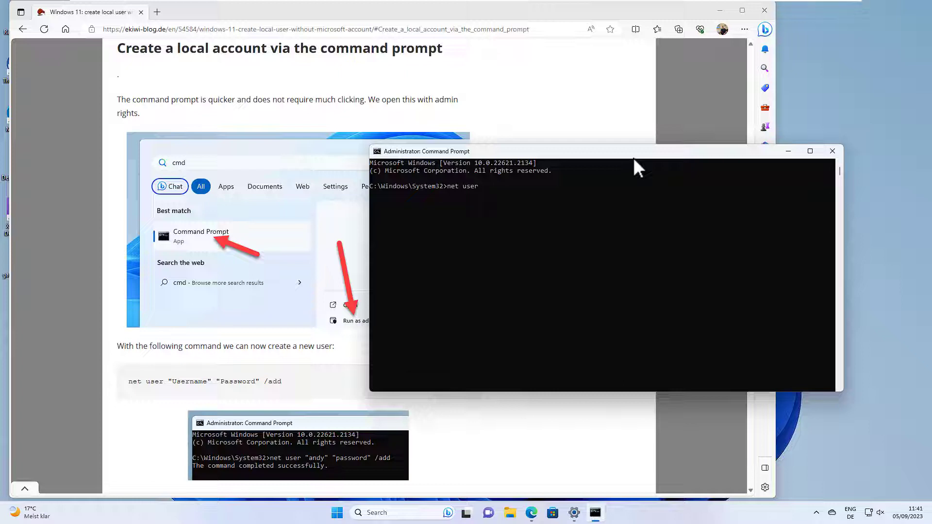
{"action": "type", "text": "\"andy\" \"password\" /add"}
{"action": "key", "text": "Return"}
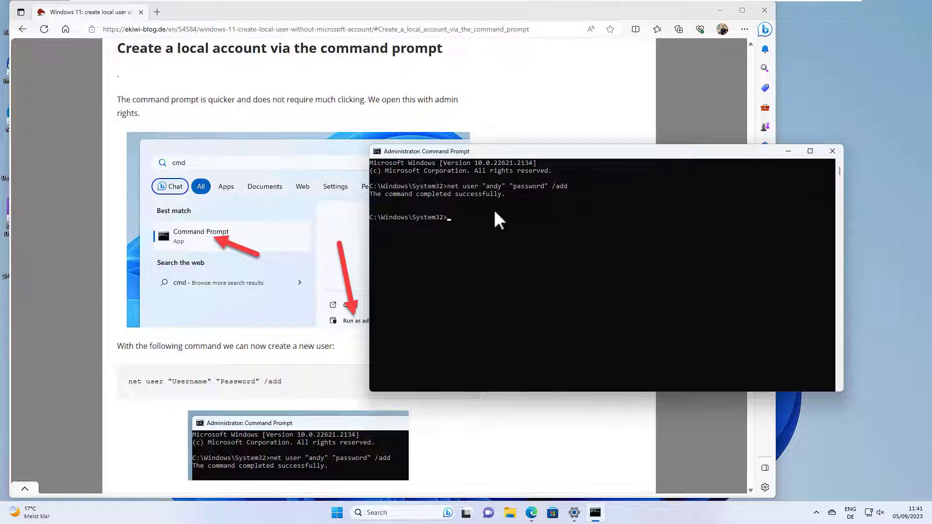
Step: Reload the Accounts > Other Users page in Settings so andy appears
{"action": "left_click", "coordinate": [573, 516]}
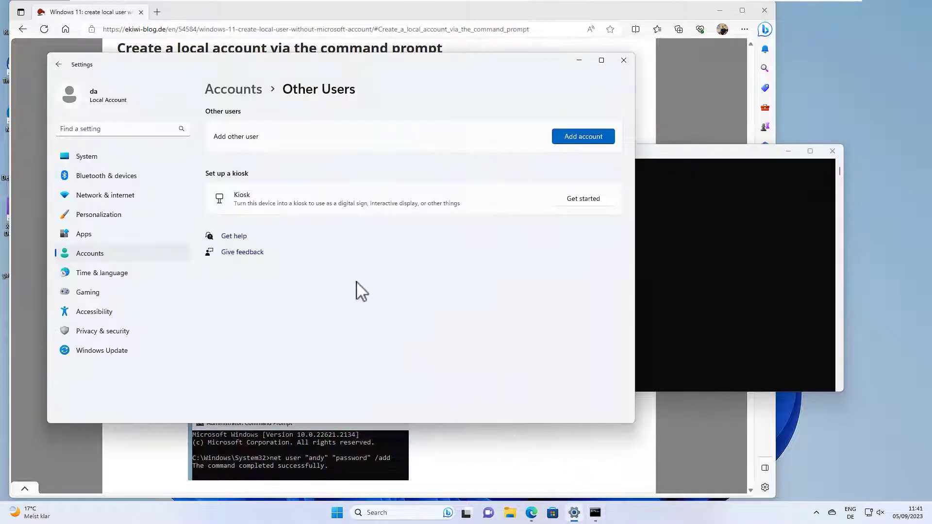
{"action": "left_click_drag", "start_coordinate": [312, 69], "coordinate": [518, 123]}
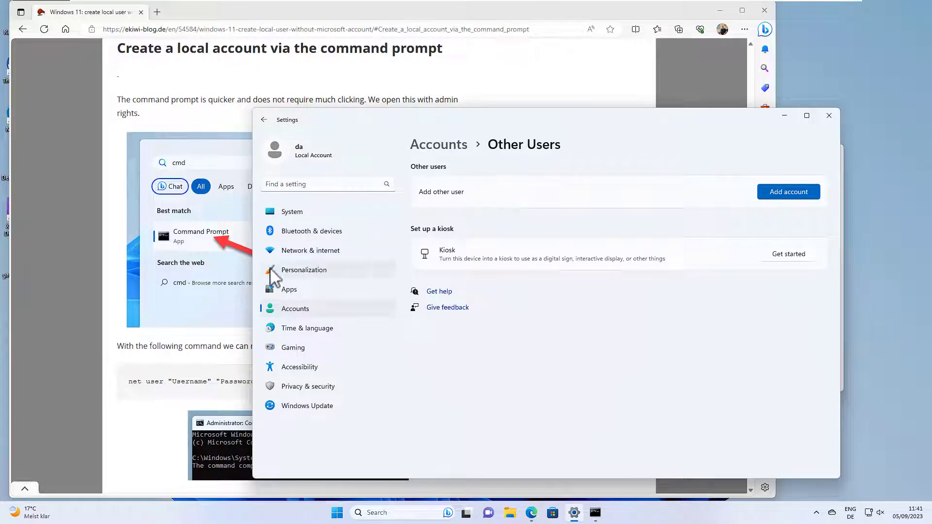
{"action": "left_click", "coordinate": [291, 212]}
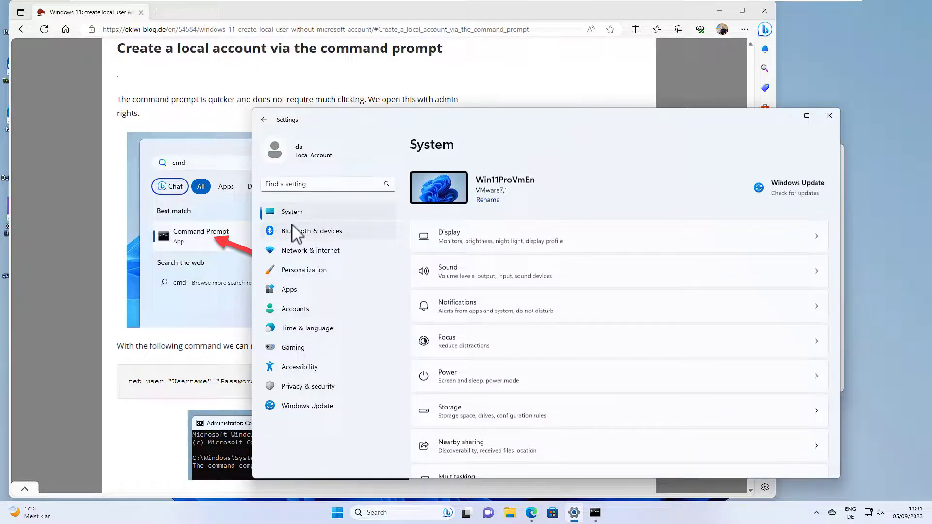
{"action": "left_click", "coordinate": [312, 313]}
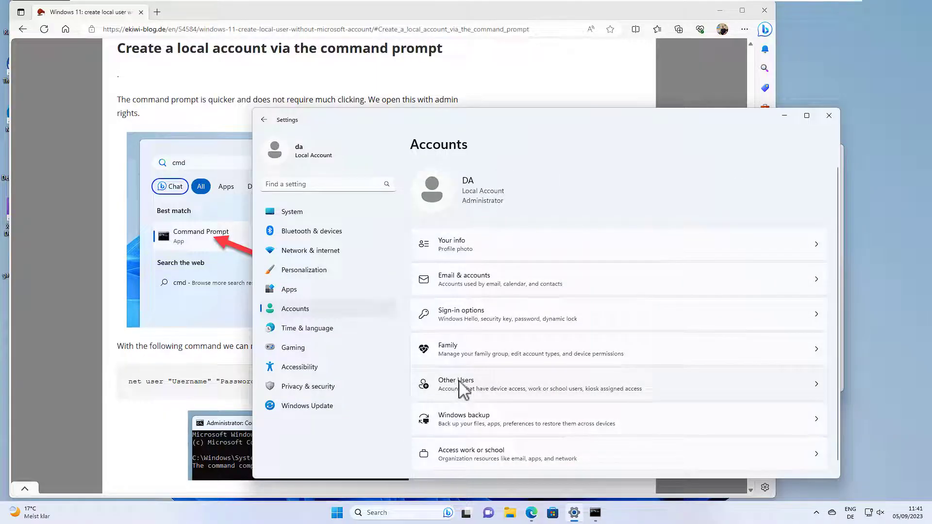
{"action": "left_click", "coordinate": [481, 395]}
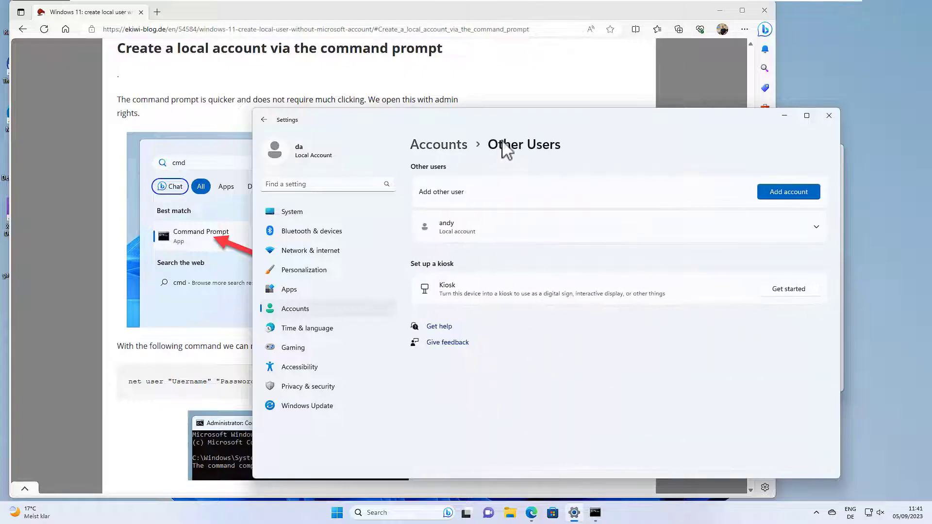
{"action": "left_click_drag", "start_coordinate": [501, 119], "coordinate": [492, 57]}
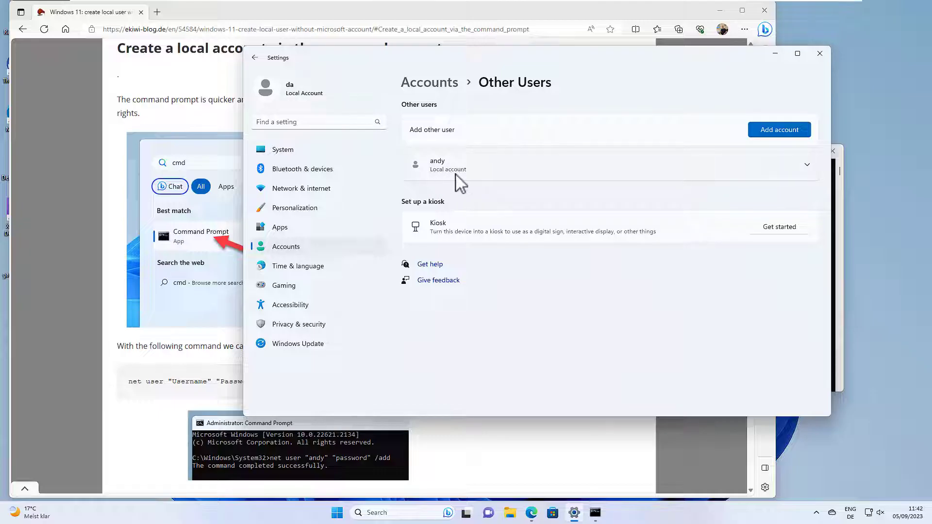
Step: Review andy's account type and keep it as Standard User
{"action": "left_click", "coordinate": [807, 171]}
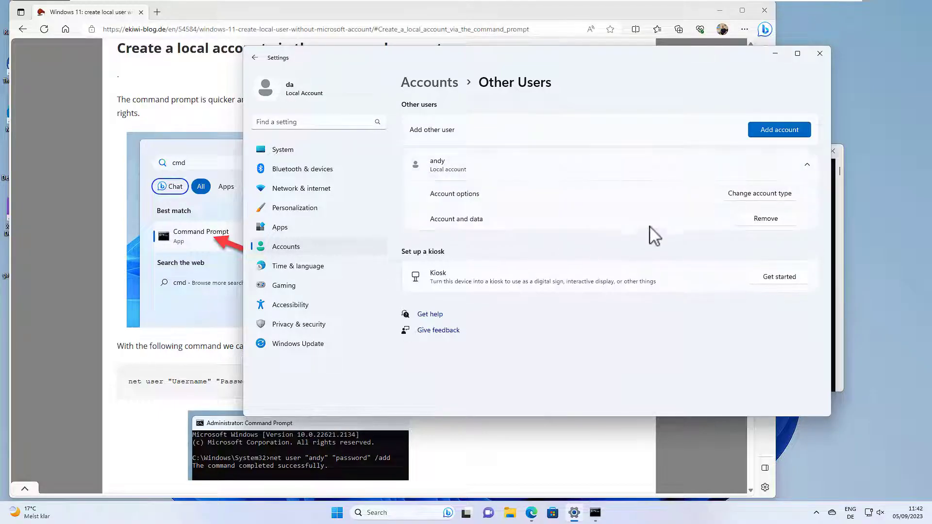
{"action": "left_click", "coordinate": [772, 195]}
{"action": "left_click", "coordinate": [466, 247]}
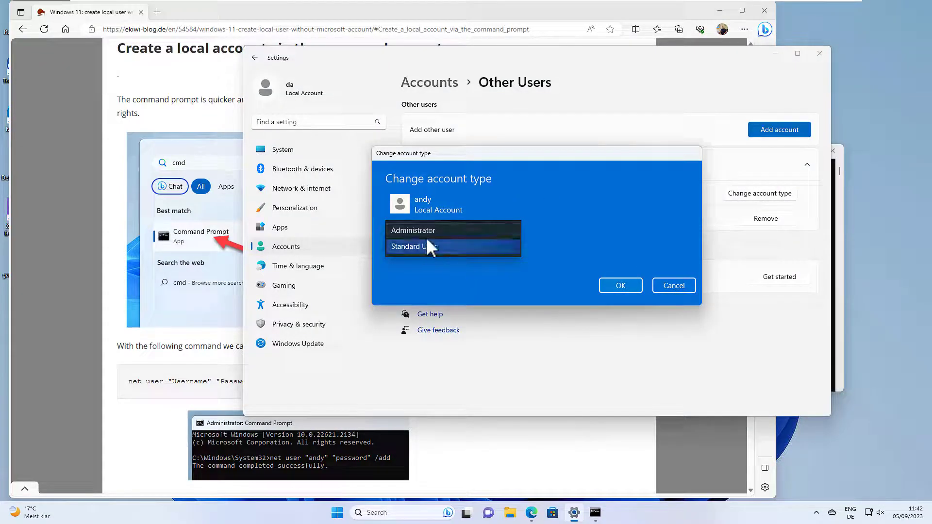
{"action": "left_click", "coordinate": [669, 282]}
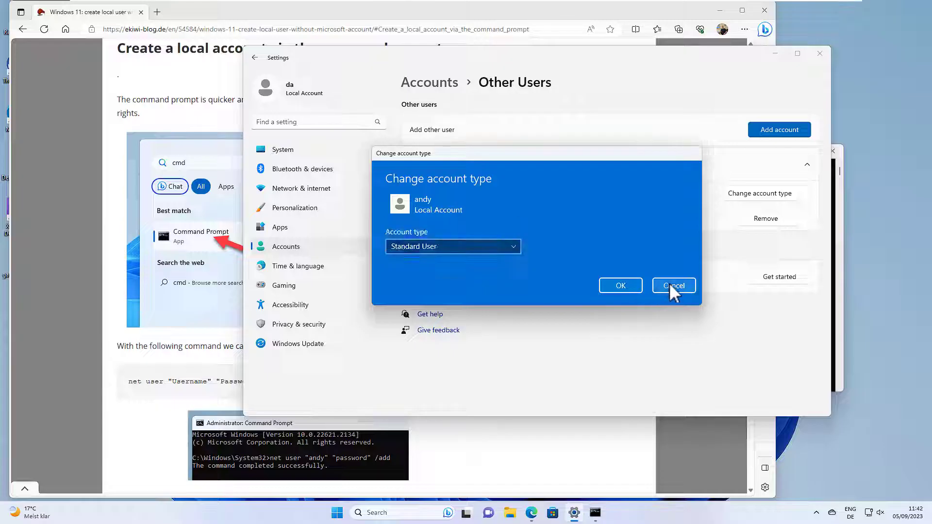
{"action": "left_click", "coordinate": [669, 283]}
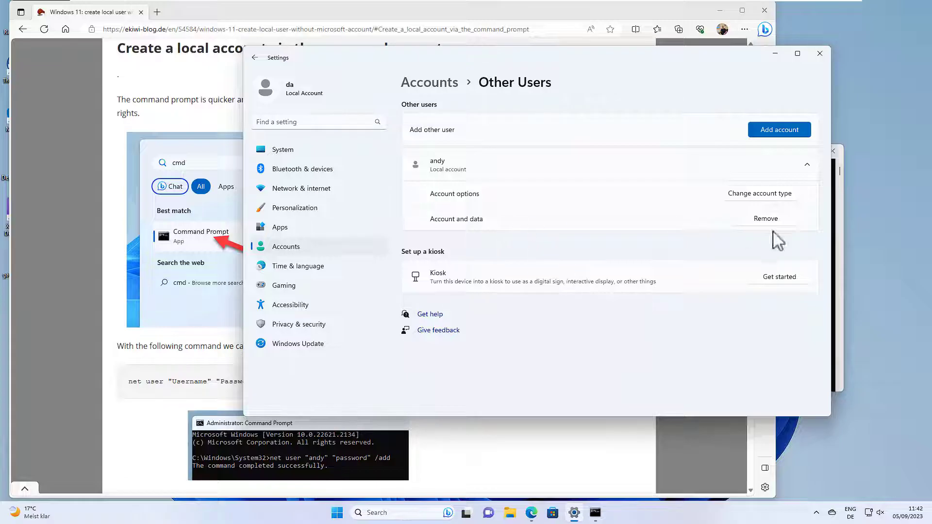
Step: Cancel removing andy, then scroll the blog article back up
{"action": "left_click", "coordinate": [766, 219]}
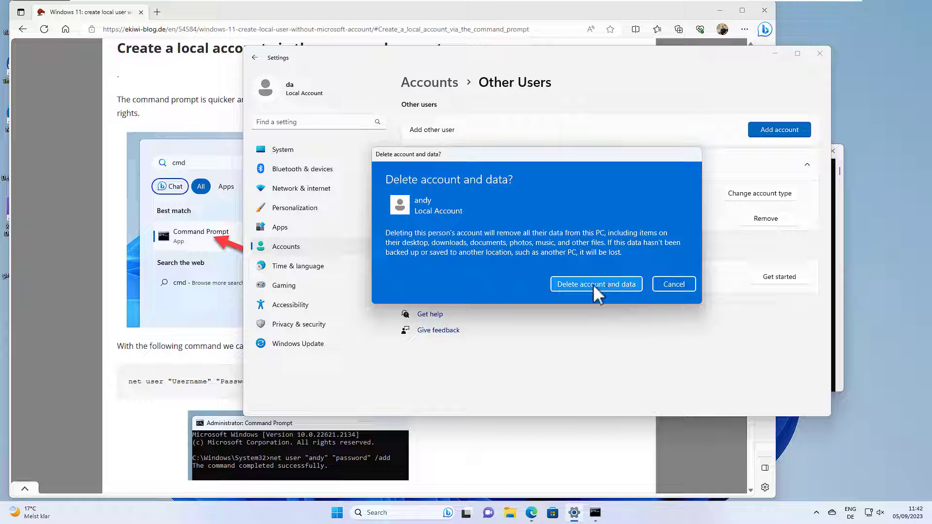
{"action": "left_click", "coordinate": [672, 284]}
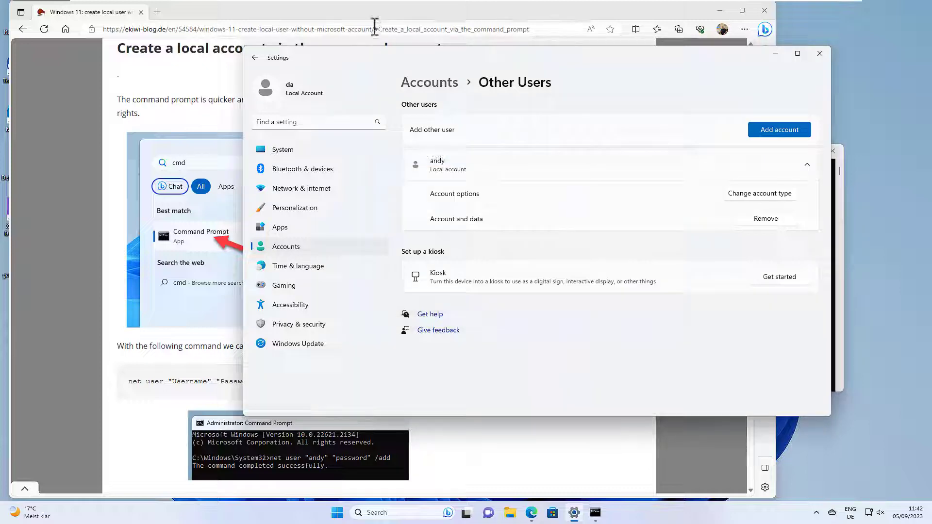
{"action": "left_click", "coordinate": [233, 165]}
{"action": "scroll", "coordinate": [320, 234], "scroll_direction": "up", "scroll_amount": 15}
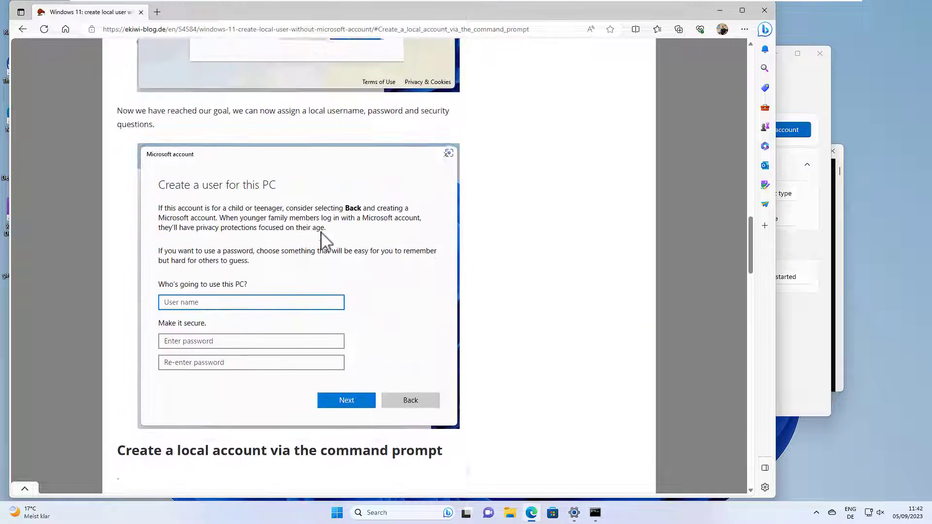
{"action": "scroll", "coordinate": [319, 226], "scroll_direction": "up", "scroll_amount": 15}
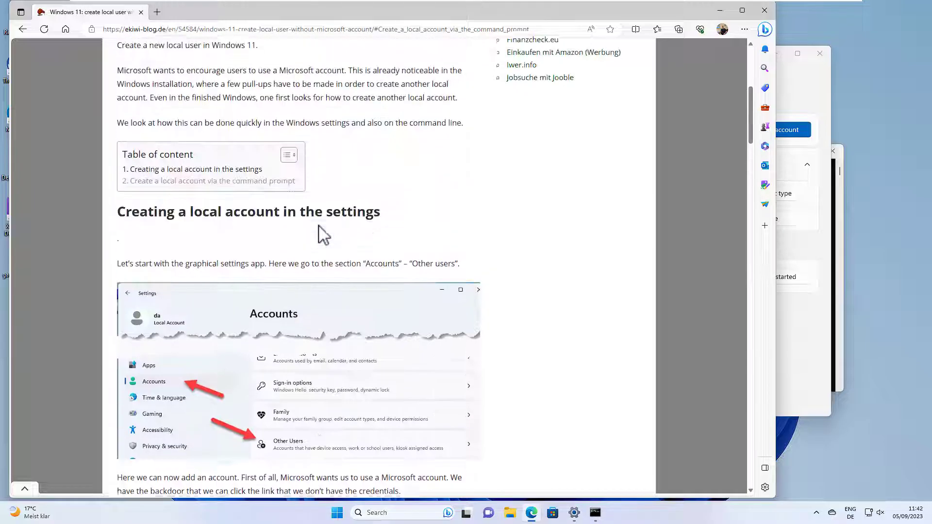